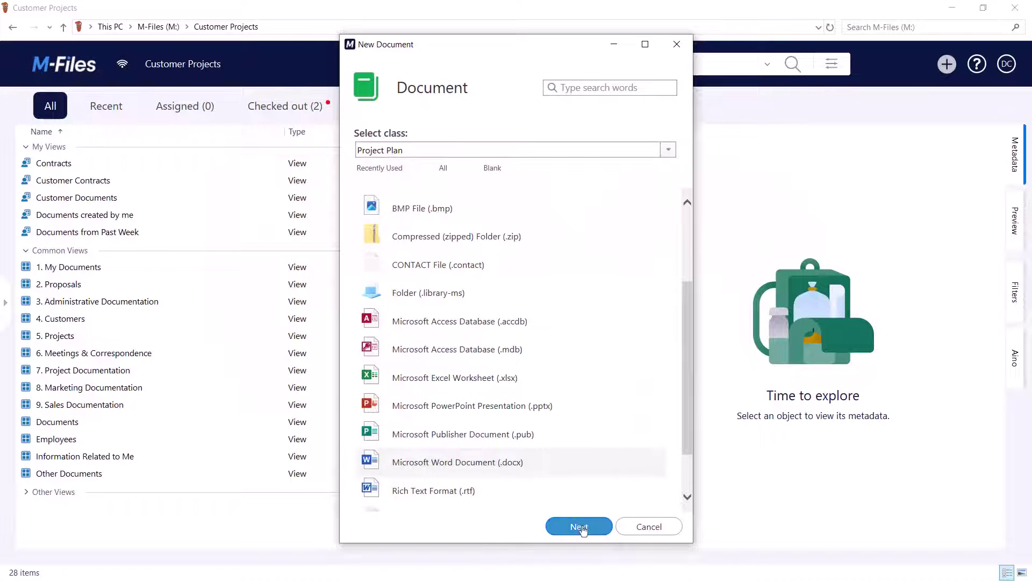
Step: Title the document 'ESTT Corporation Rebranding 2024', set project ESTT Corporation Rebranding, and date it today (3/19/2024)
left_click(581, 528)
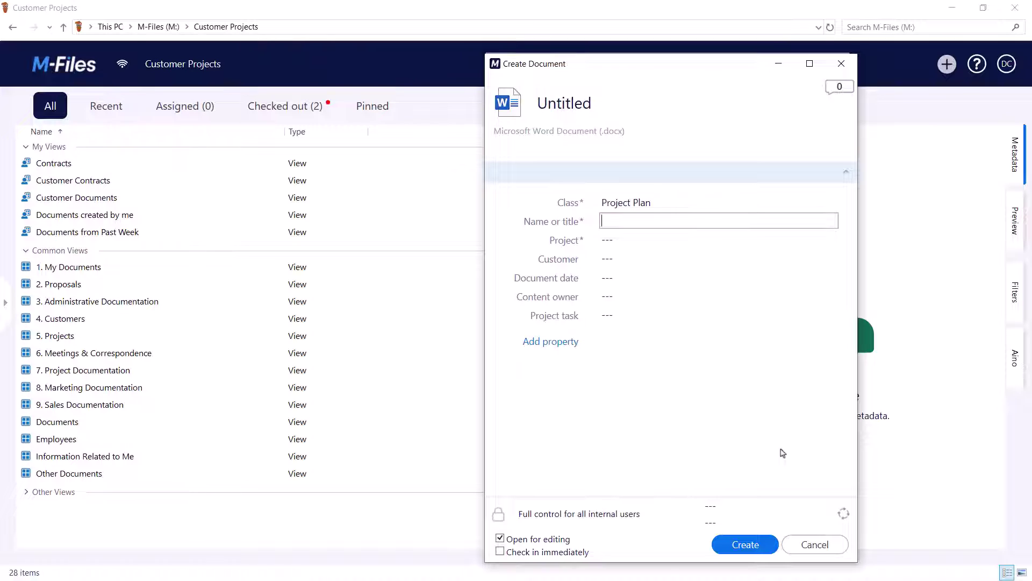
type("ESTT Corporation Rebranding 2024")
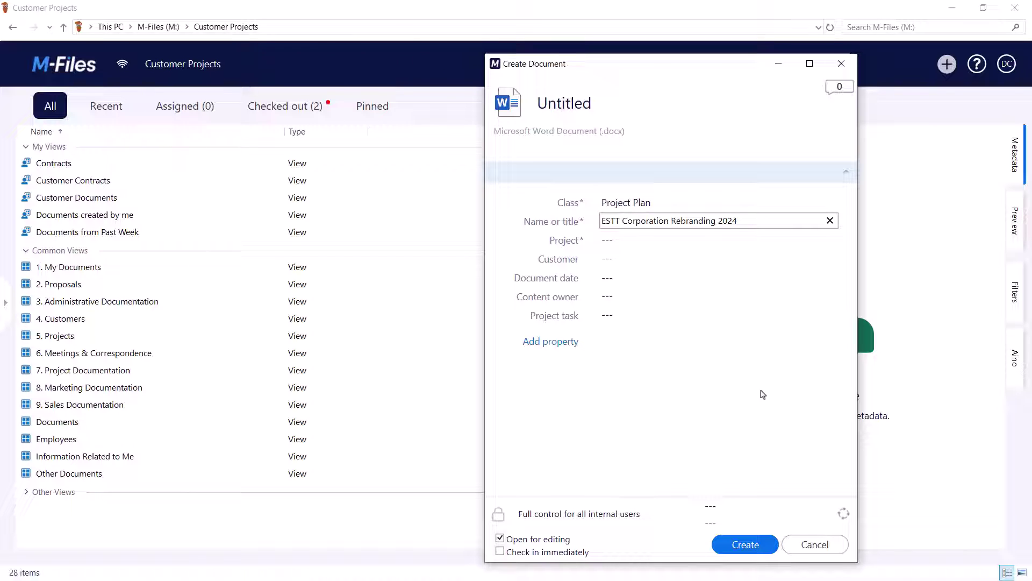
left_click(746, 240)
left_click(828, 240)
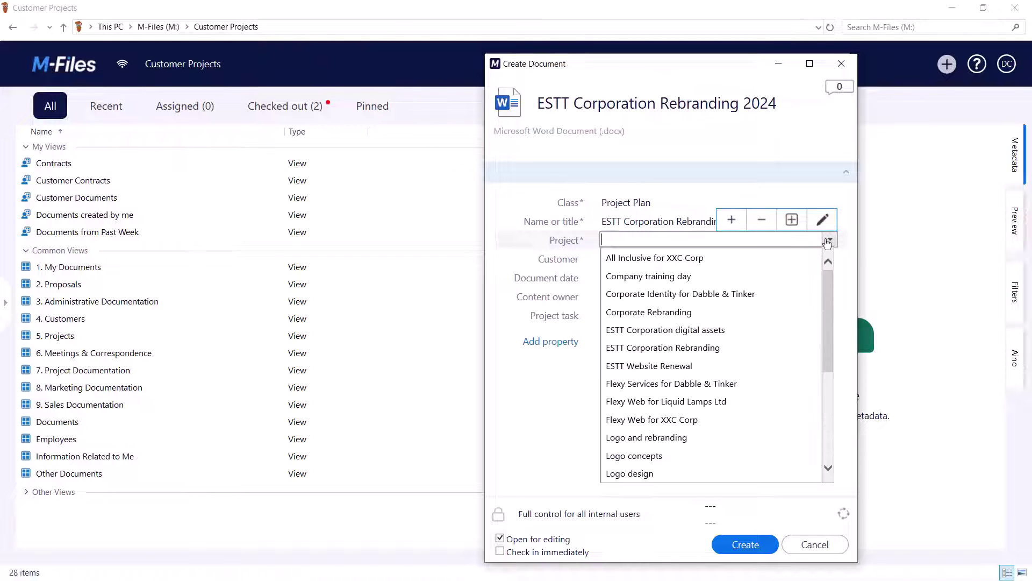
left_click(710, 348)
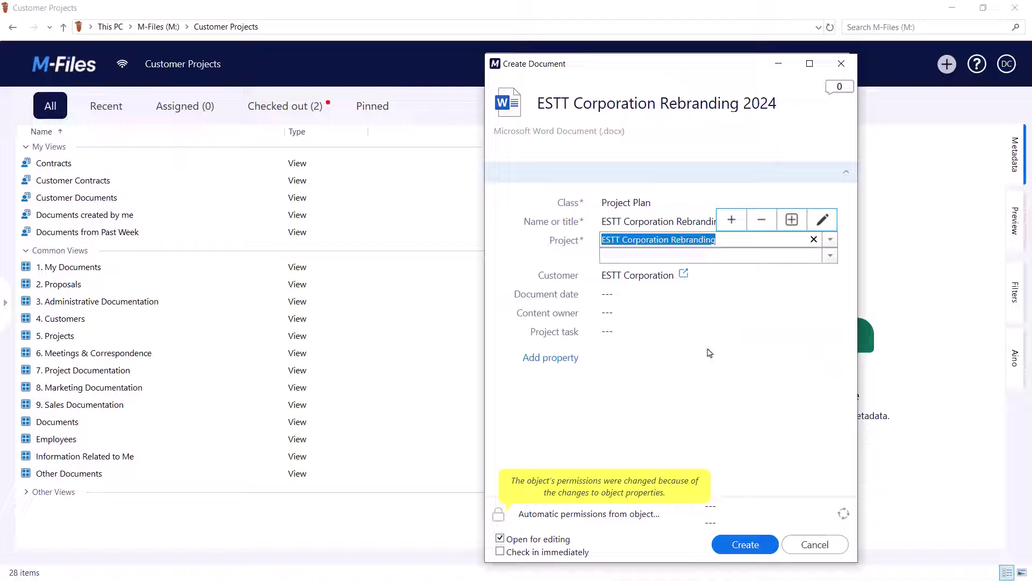
left_click(675, 295)
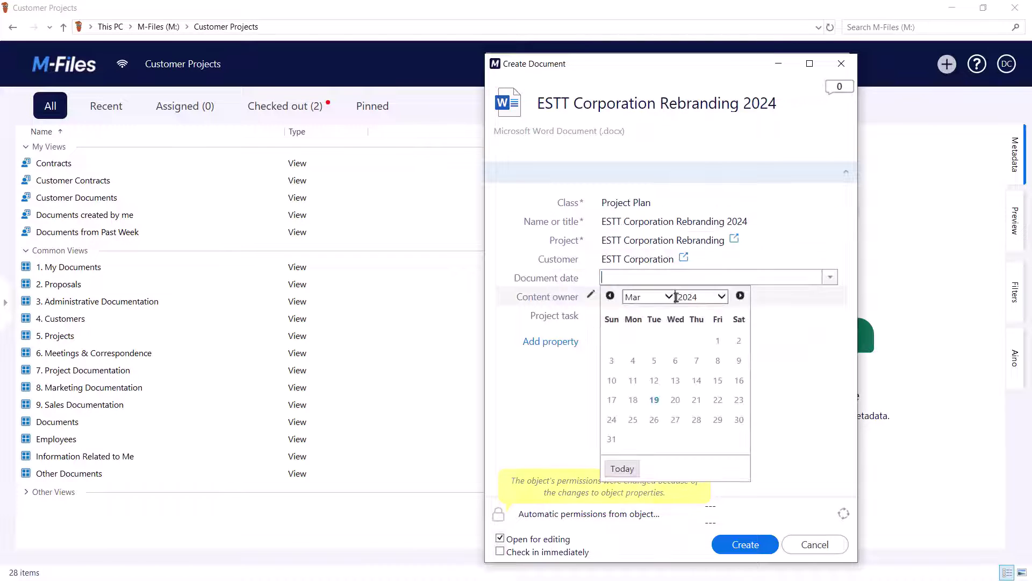
left_click(633, 472)
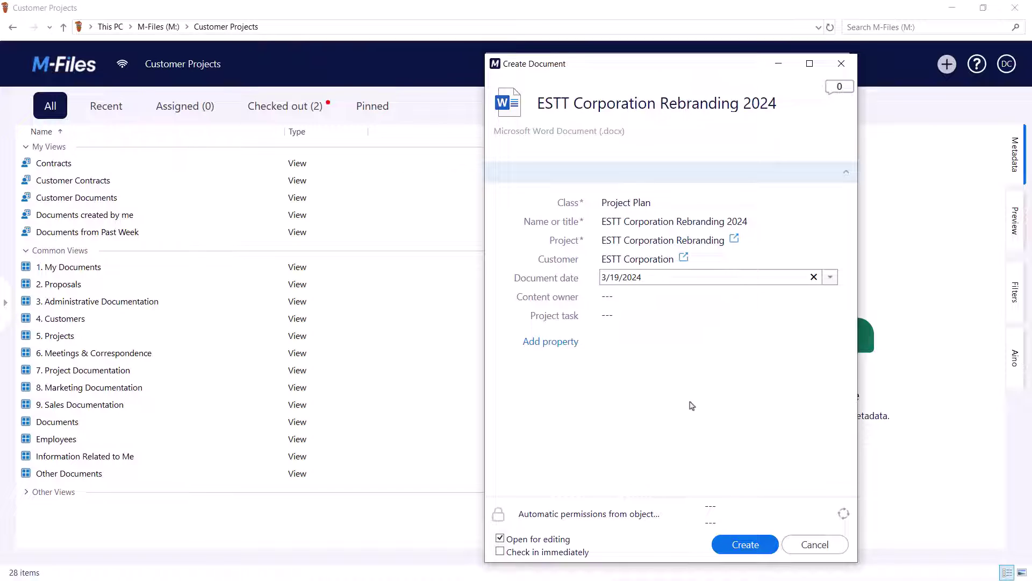
Step: Choose the suggested person as content owner, set project task Planning, and create the document
left_click(764, 303)
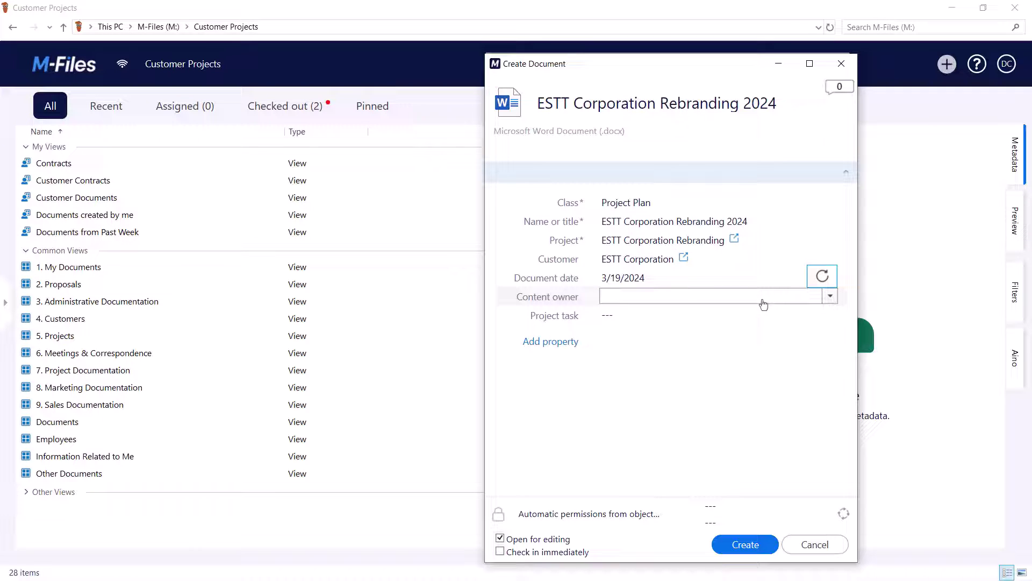
type("dell")
left_click(751, 317)
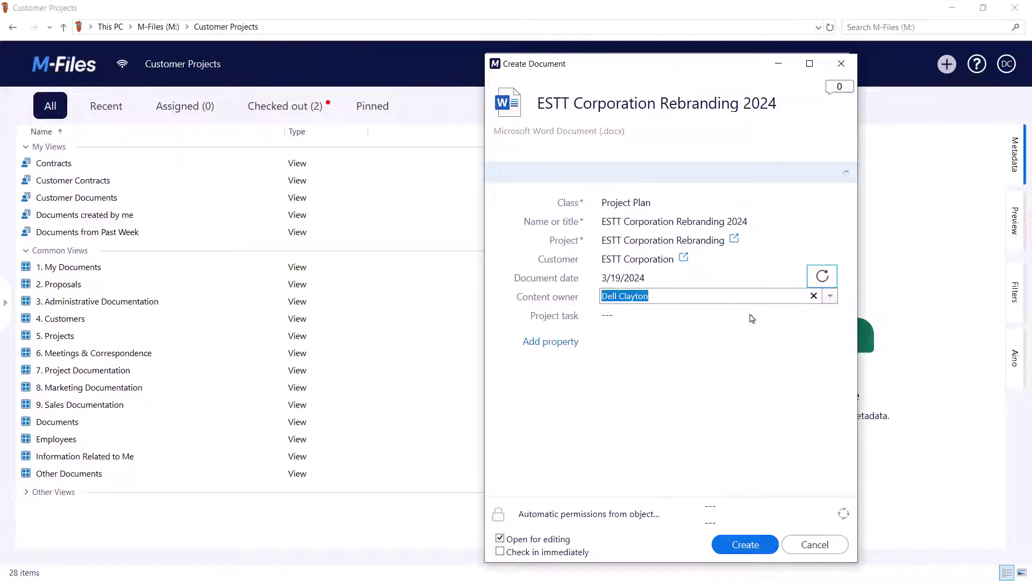
left_click(696, 317)
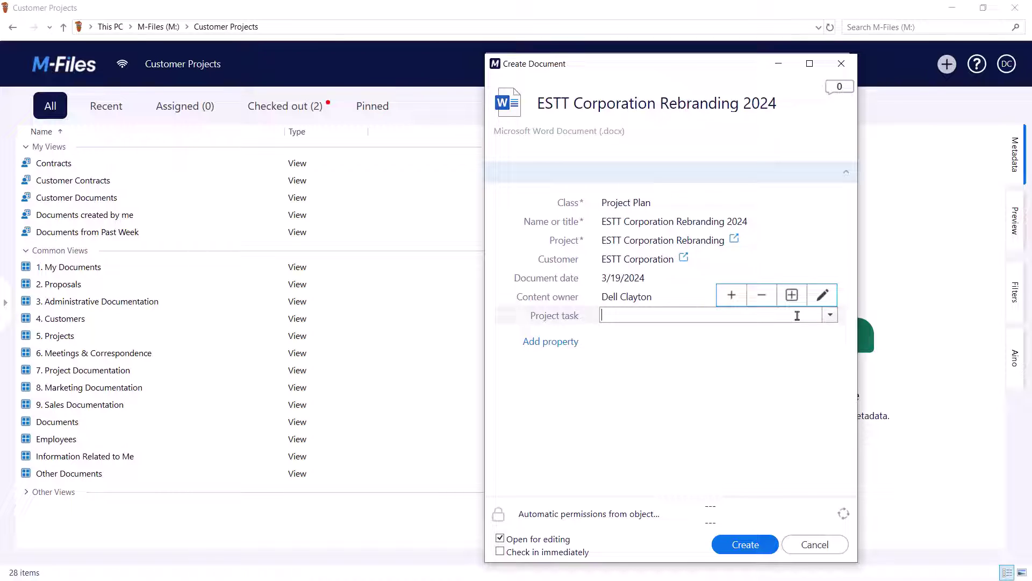
left_click(830, 315)
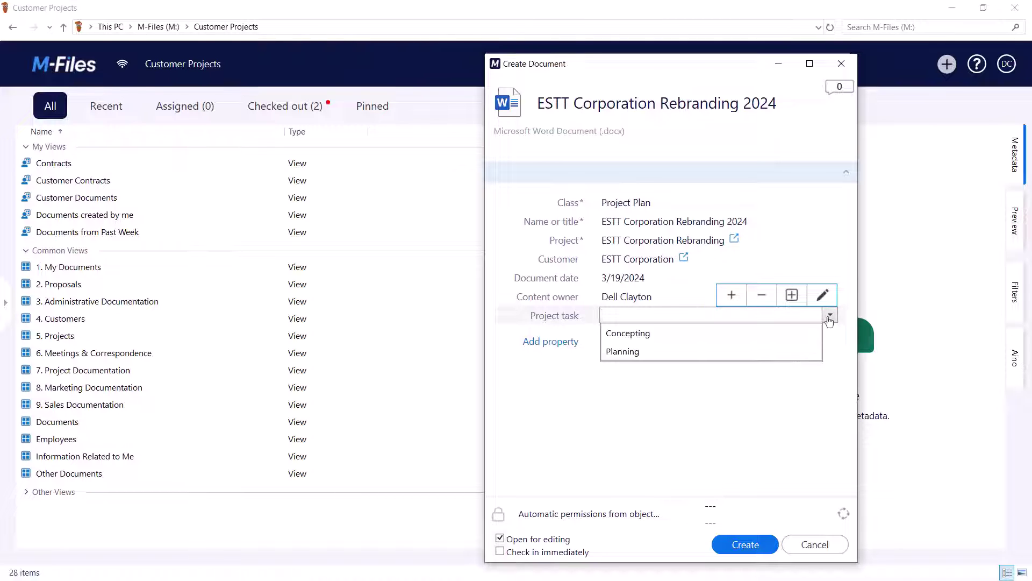
left_click(740, 351)
left_click(735, 406)
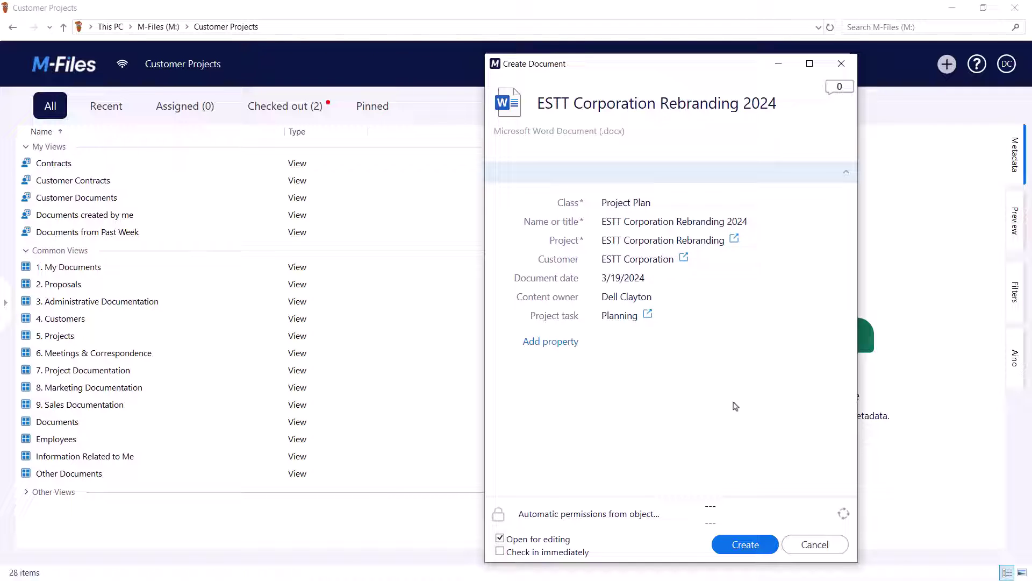
left_click(756, 546)
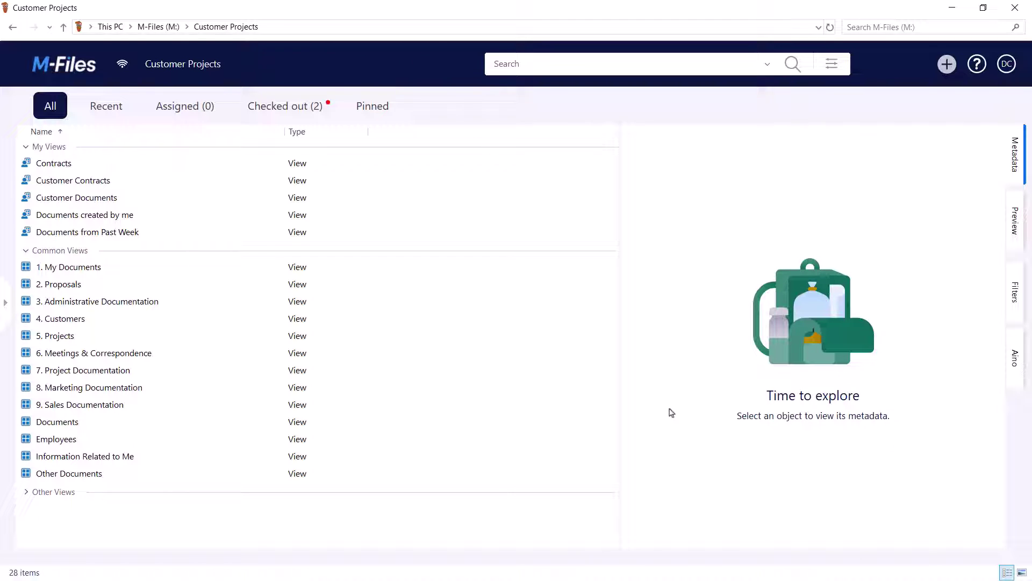
Step: Show ESTT Corporation Rebranding 2024's metadata from the Recent list
left_click(122, 113)
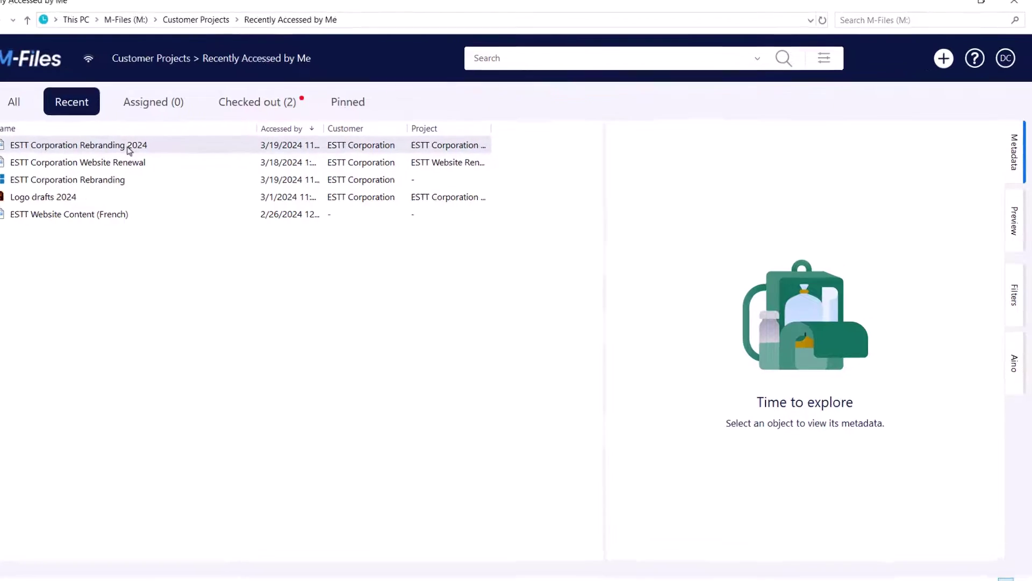
left_click(130, 151)
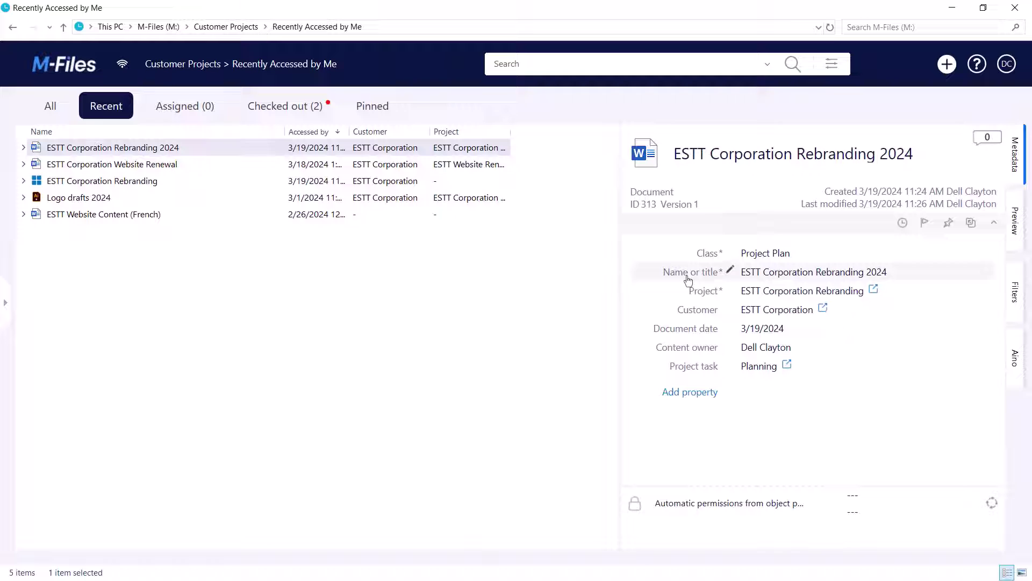
Step: Browse ESTT Corporation's related projects down to the Rebranding 2024 document and its linked customer
left_click(822, 311)
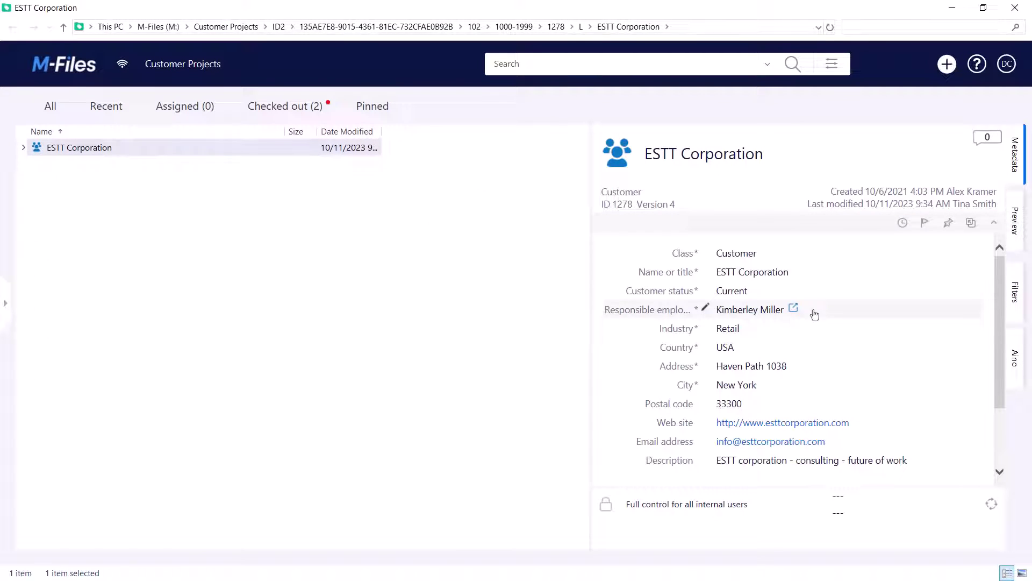
left_click(23, 147)
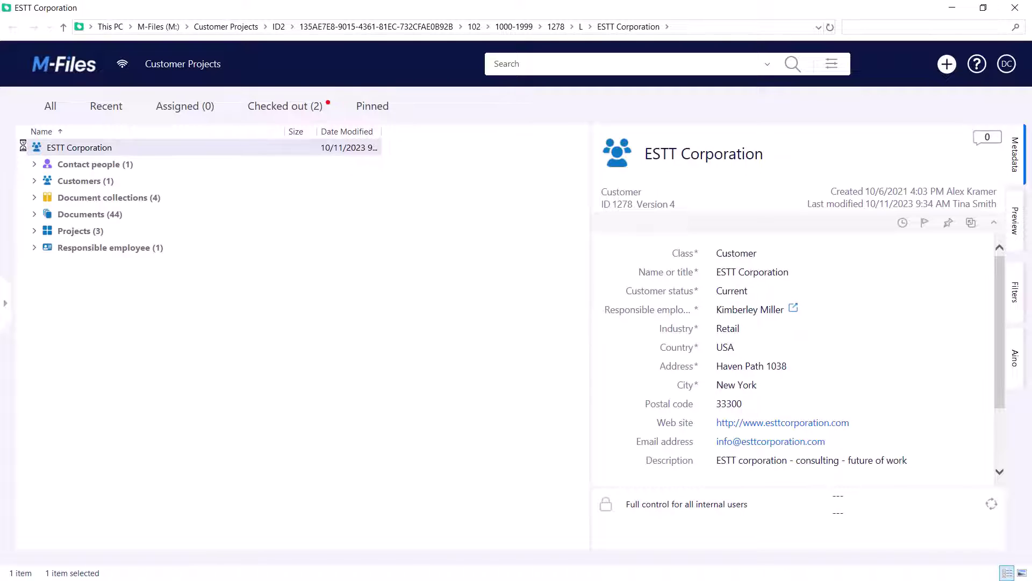
left_click(34, 230)
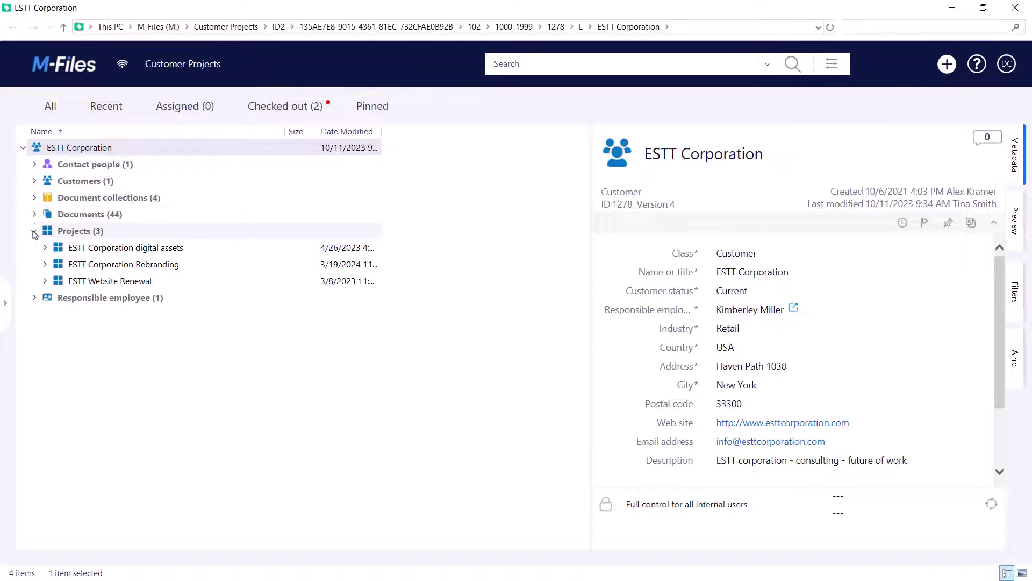
left_click(45, 264)
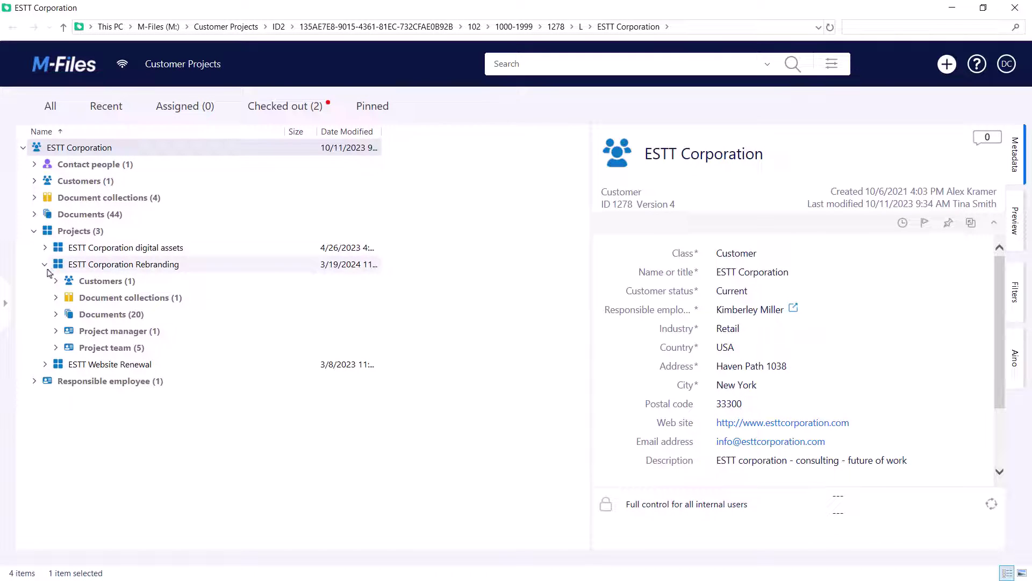
left_click(56, 314)
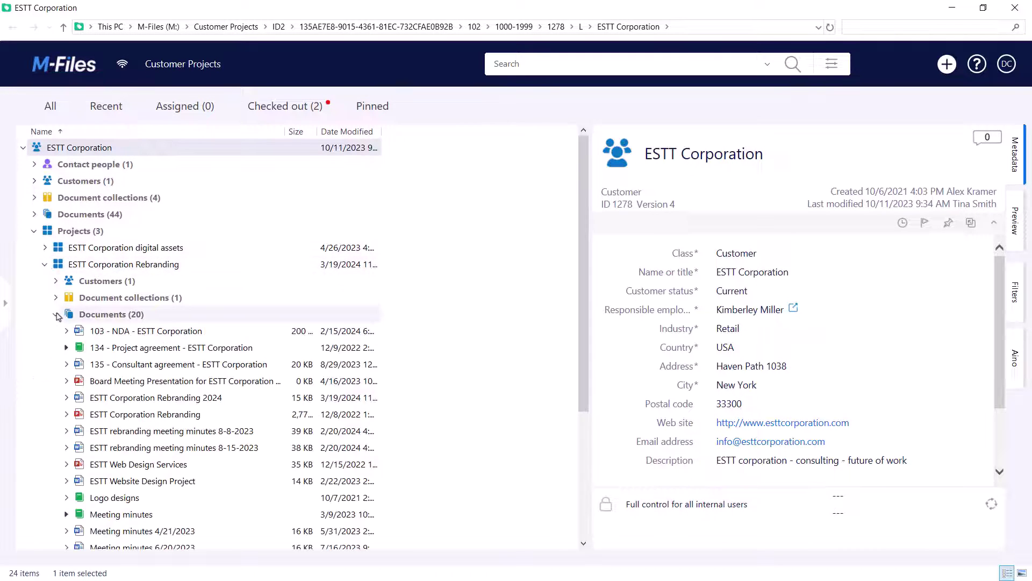
left_click(66, 397)
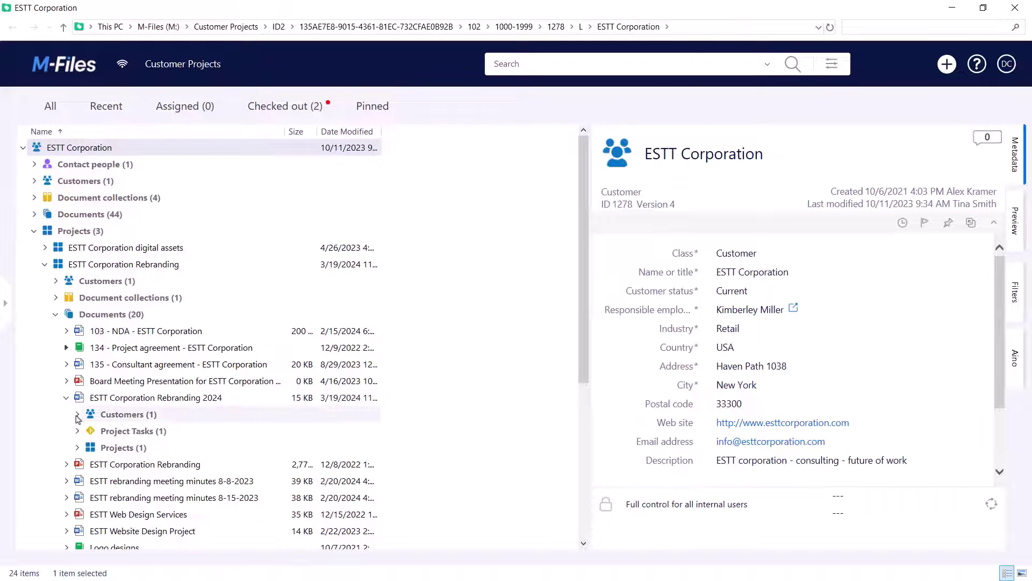
left_click(77, 414)
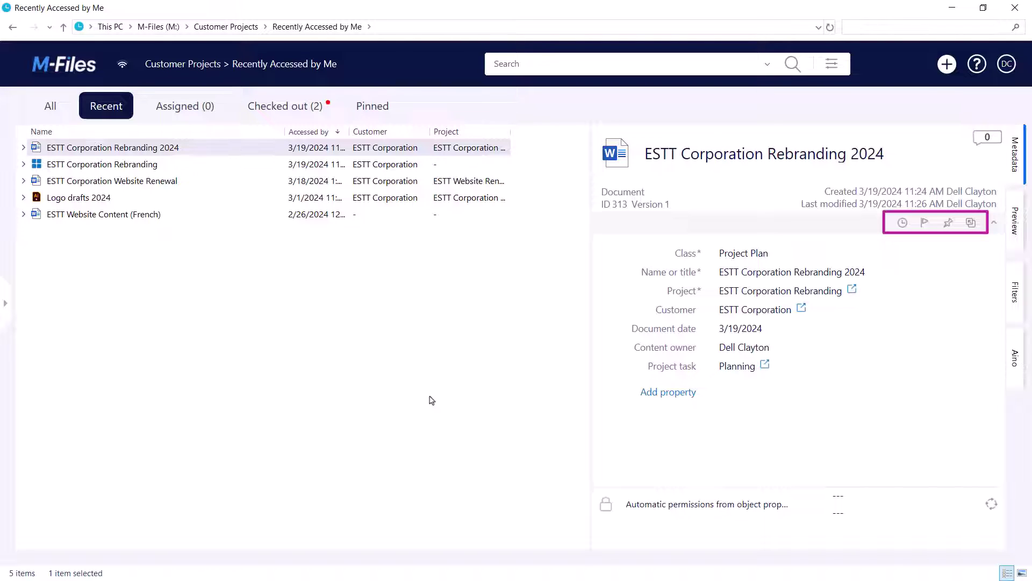
Step: Pop out the metadata card and list the Customer Documents of ESTT Corporation's Rebranding project
left_click(971, 222)
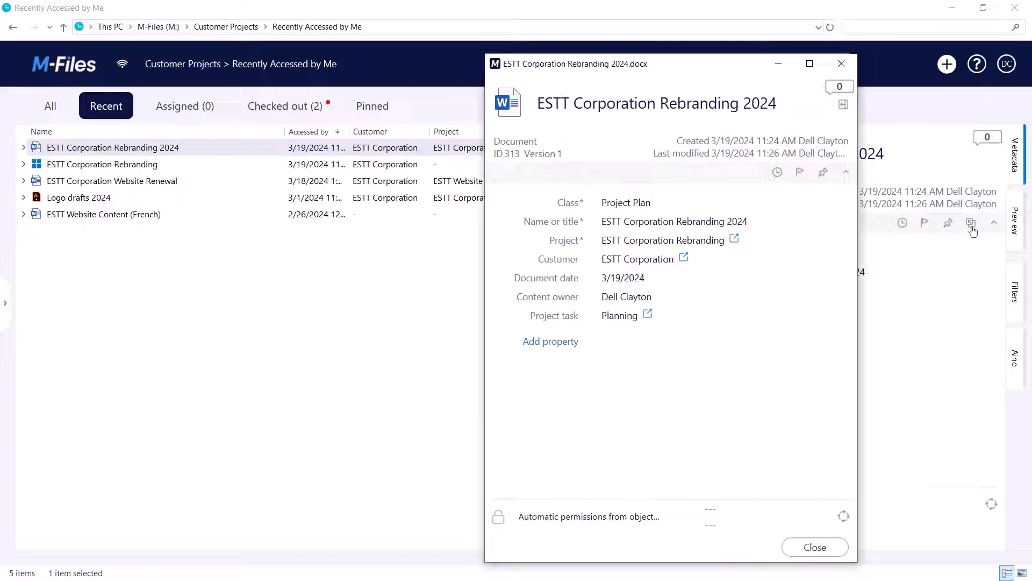
left_click(48, 107)
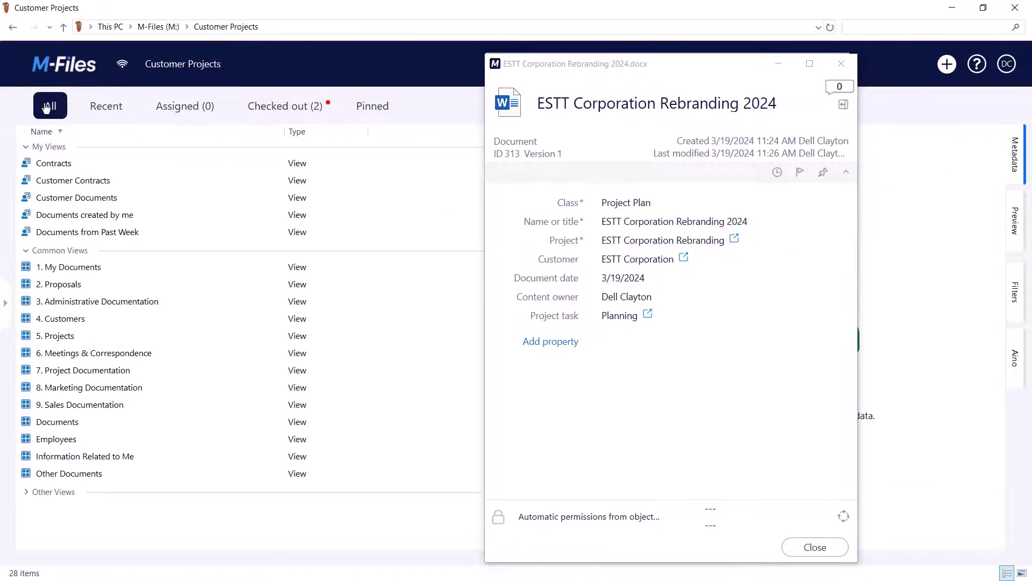
double_click(130, 199)
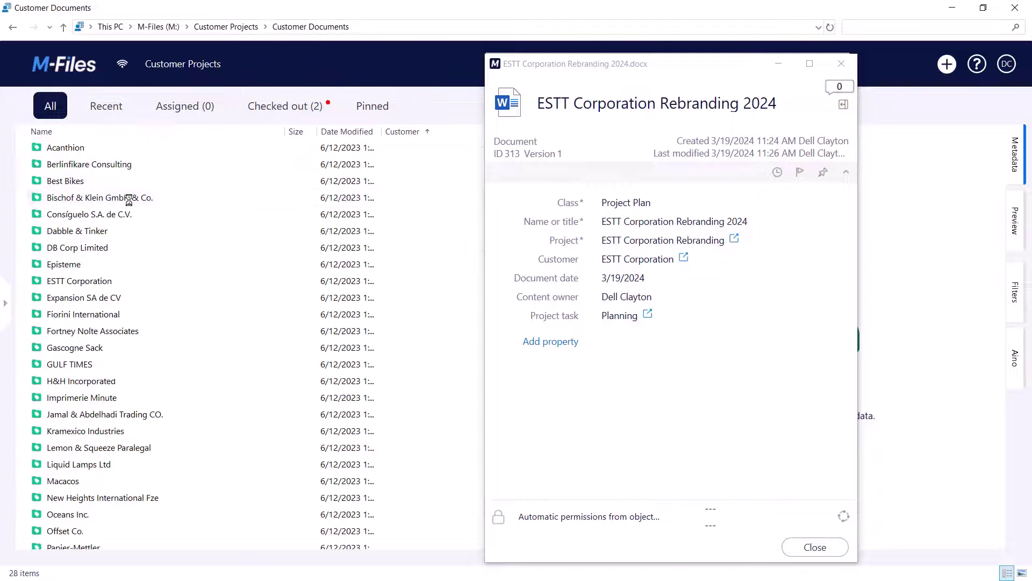
double_click(108, 283)
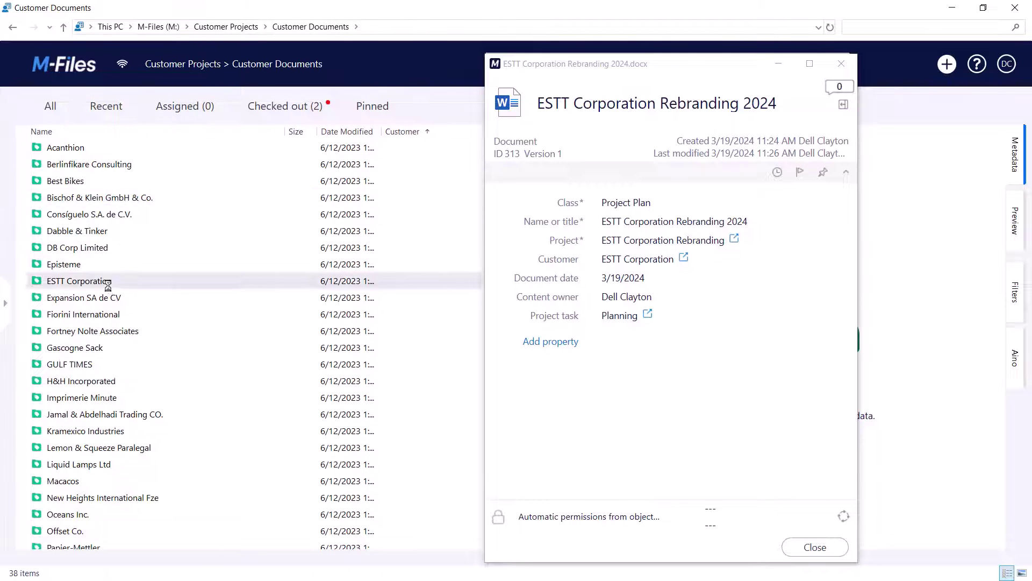
double_click(144, 183)
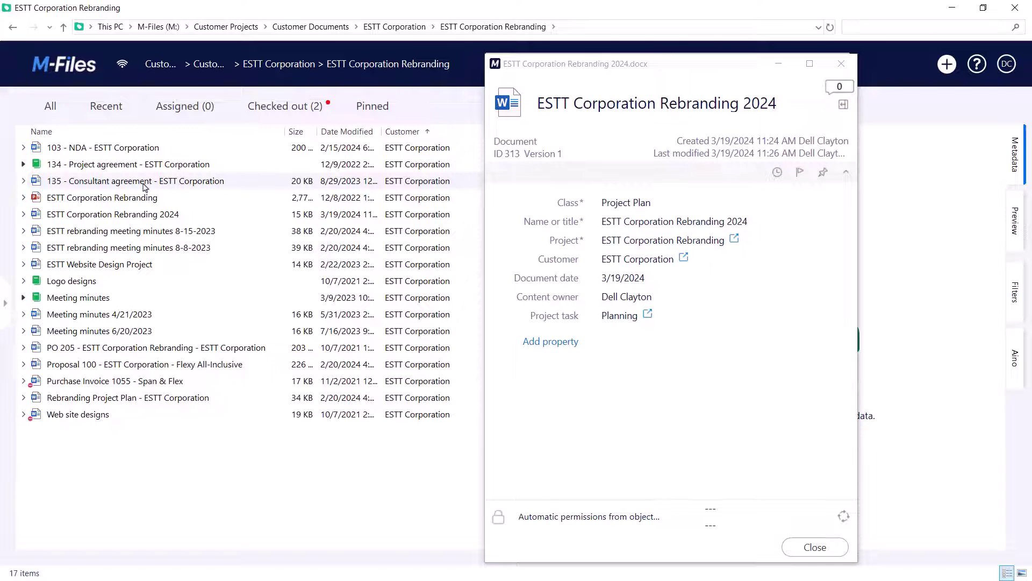
Step: From the Recent list, pin and follow ESTT Corporation Rebranding 2024
left_click(106, 105)
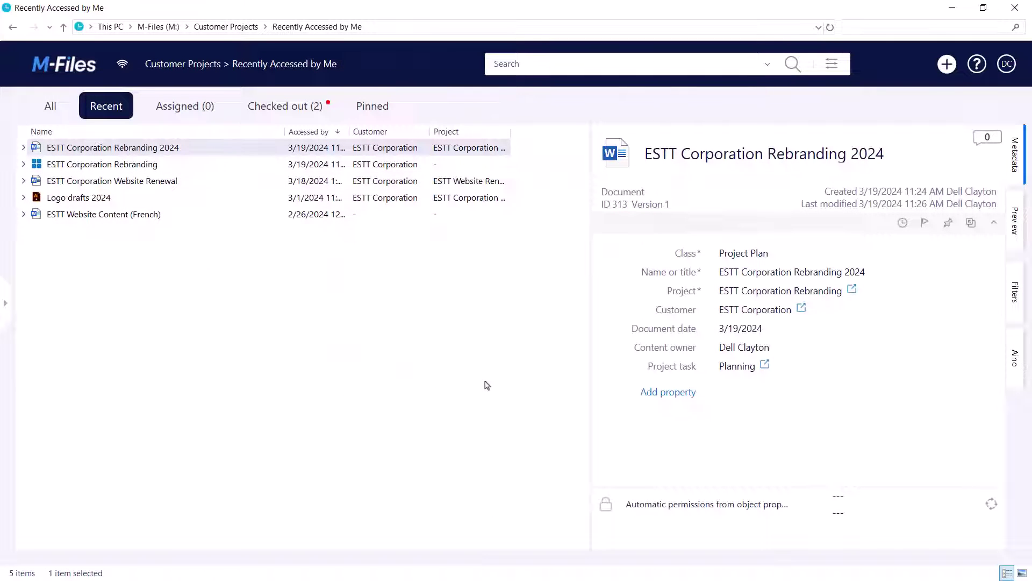
left_click(949, 226)
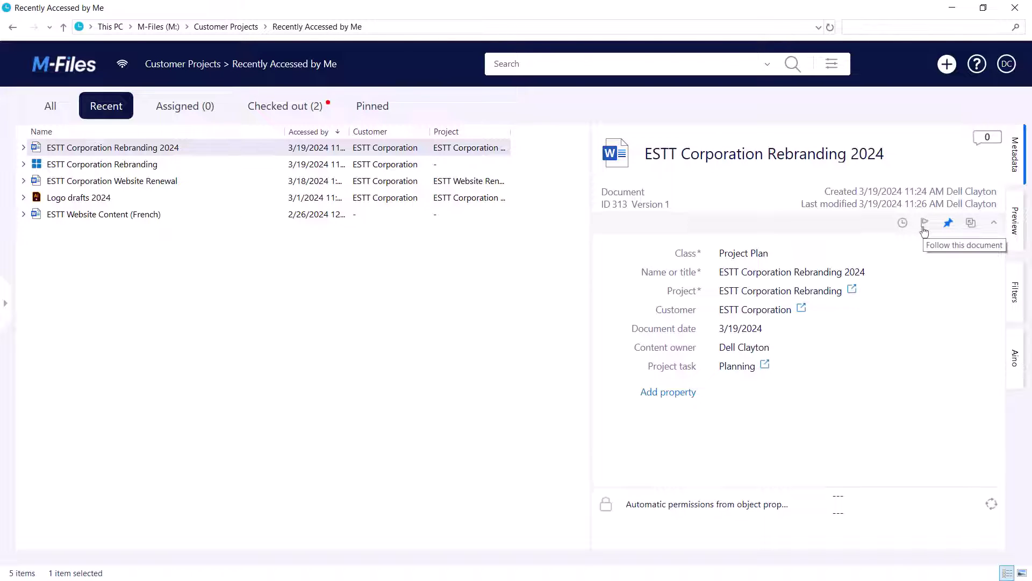
left_click(924, 224)
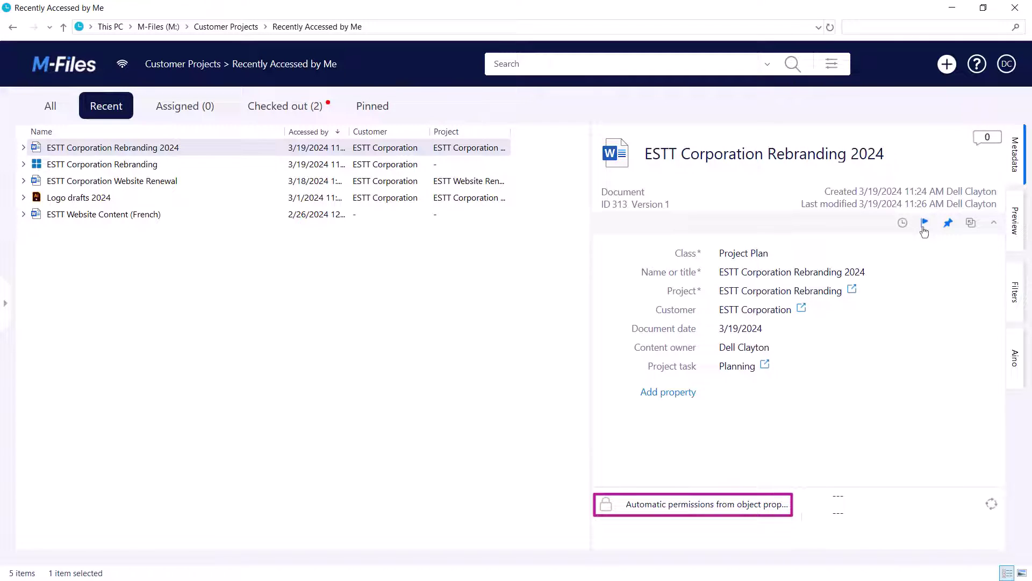
left_click(740, 513)
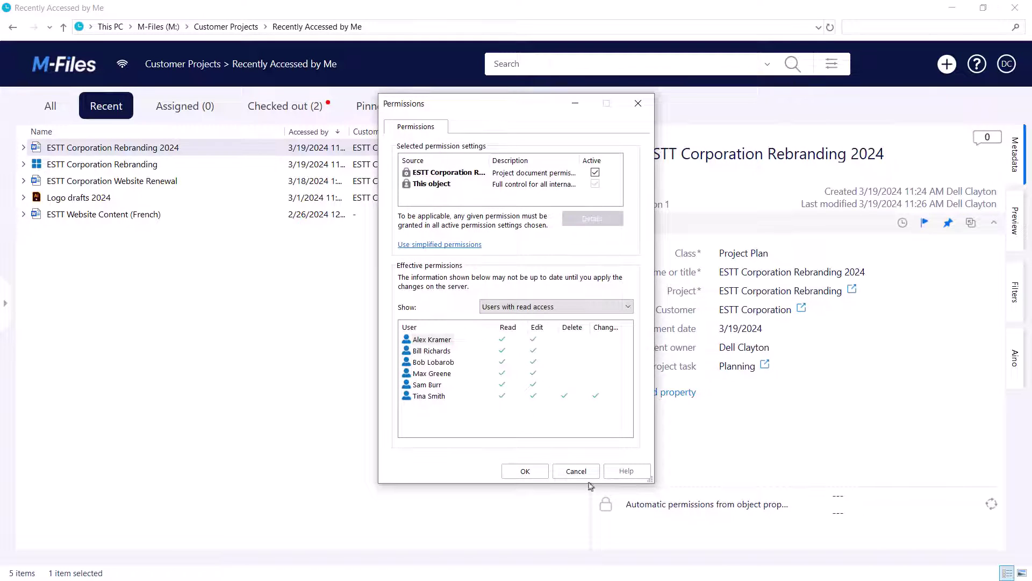
left_click(524, 472)
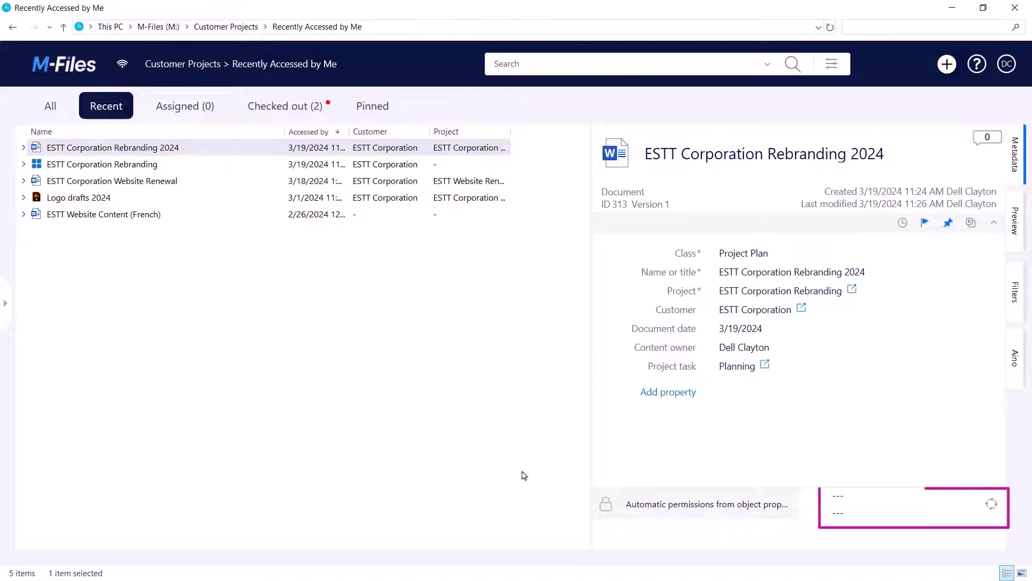
Step: Assign and save the Project plan review and approval workflow, then pick the Draft to In review transition
left_click(867, 498)
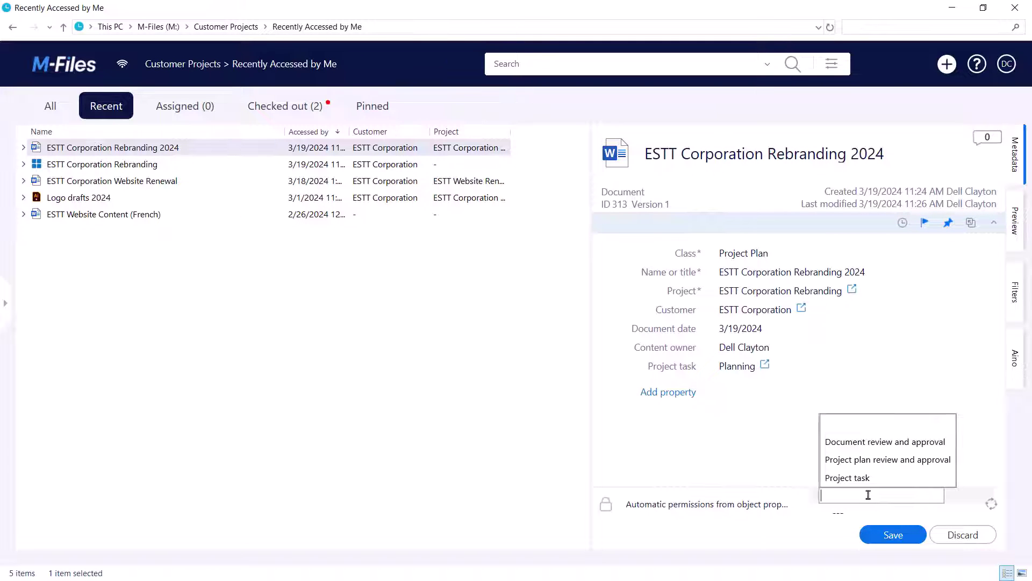
left_click(909, 461)
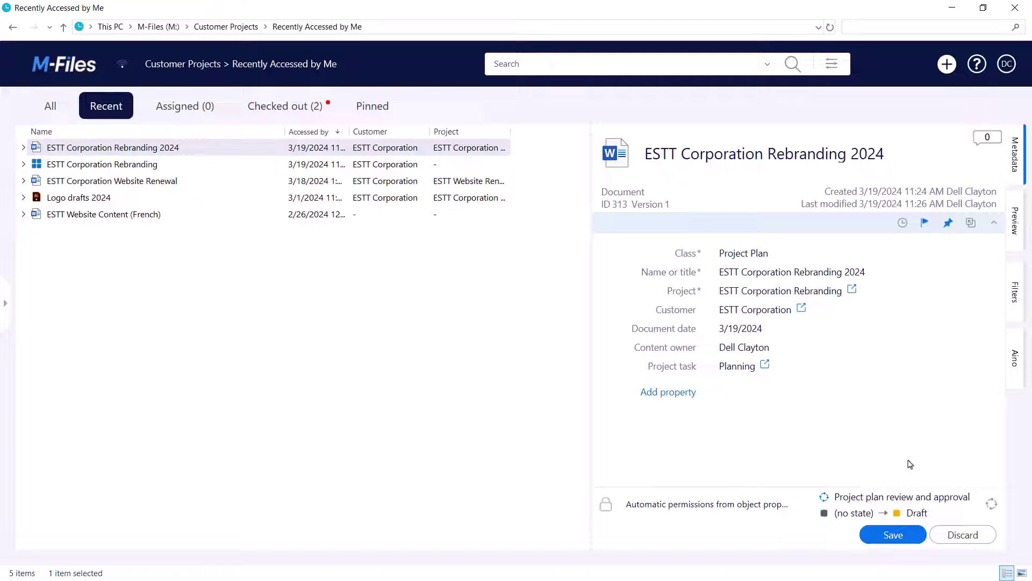
left_click(894, 535)
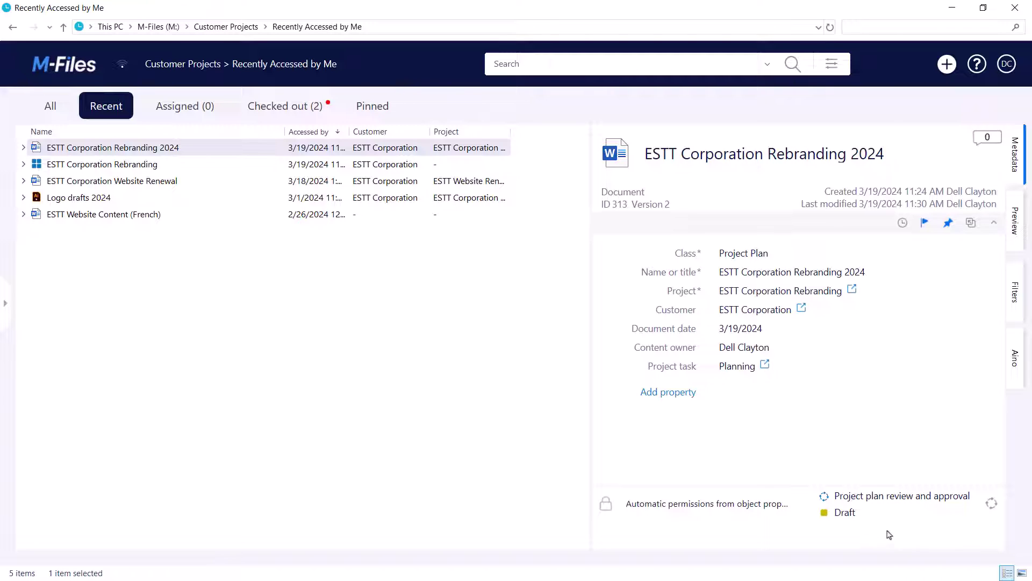
left_click(861, 515)
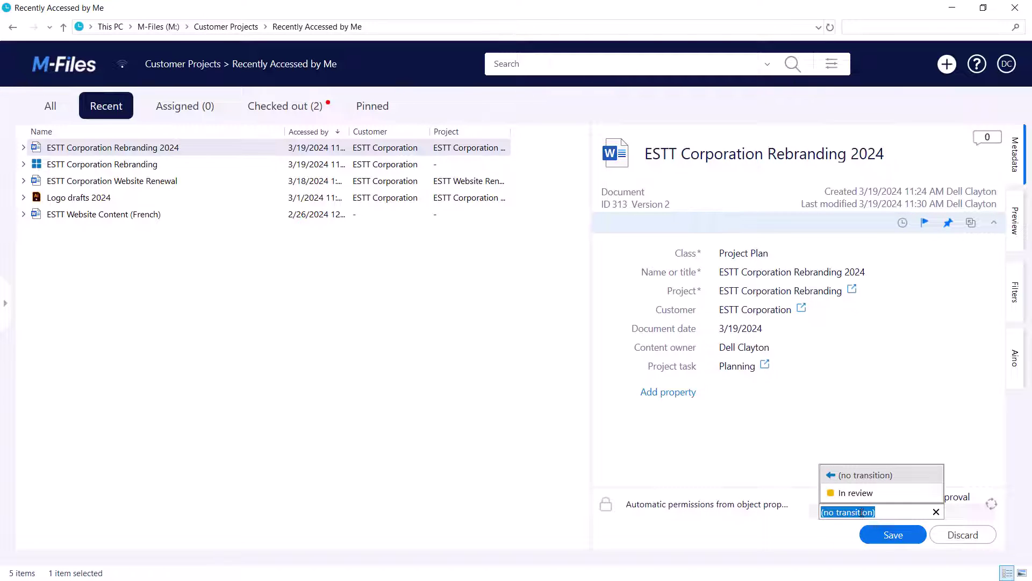
left_click(882, 493)
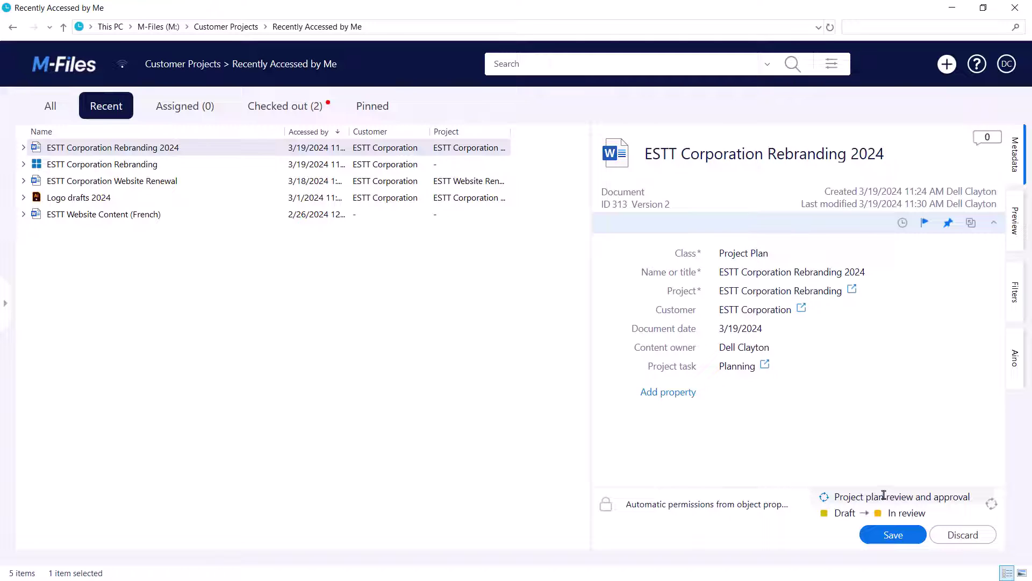
Step: Save the Draft to In review state change
left_click(903, 537)
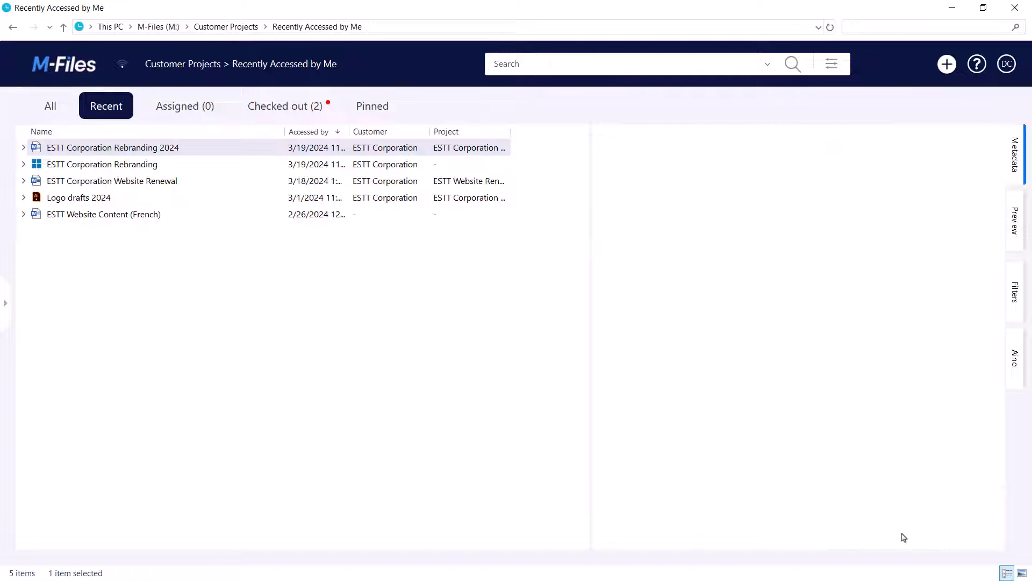